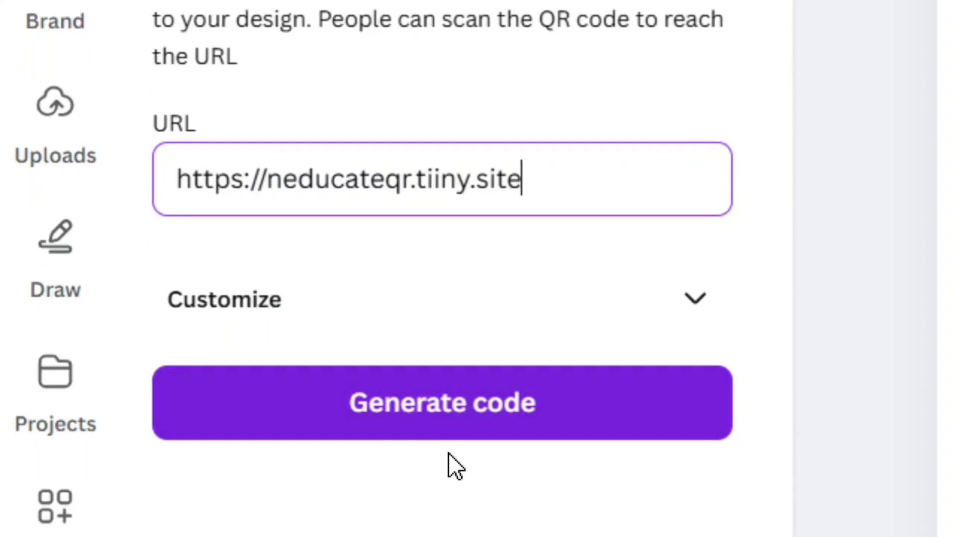
{"action": "left_click", "coordinate": [438, 417]}
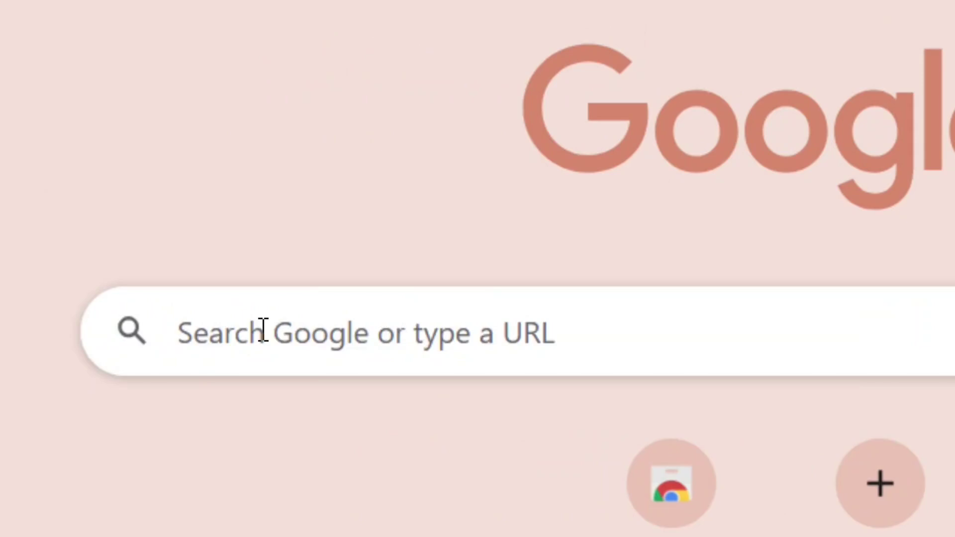
Search Google for 'canva' and open the canva.com home page from the results
{"action": "left_click", "coordinate": [263, 330]}
{"action": "type", "text": "canva"}
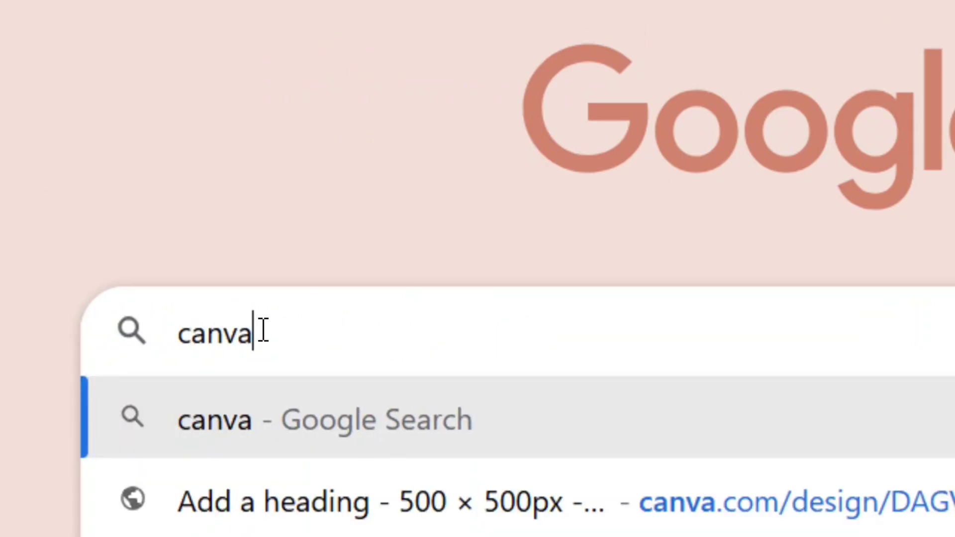
{"action": "left_click_drag", "start_coordinate": [288, 333], "coordinate": [175, 351]}
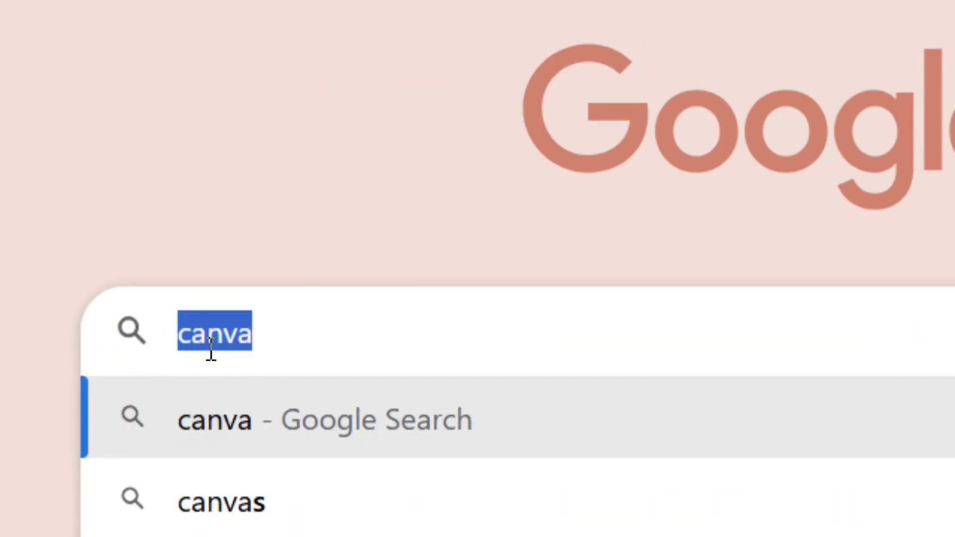
{"action": "left_click", "coordinate": [284, 342]}
{"action": "key", "text": "Return"}
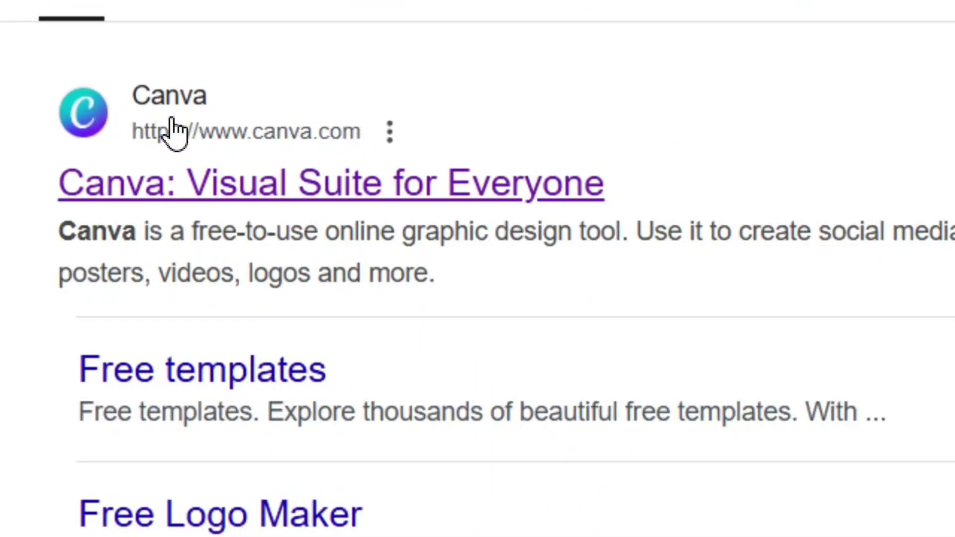
{"action": "left_click", "coordinate": [171, 130]}
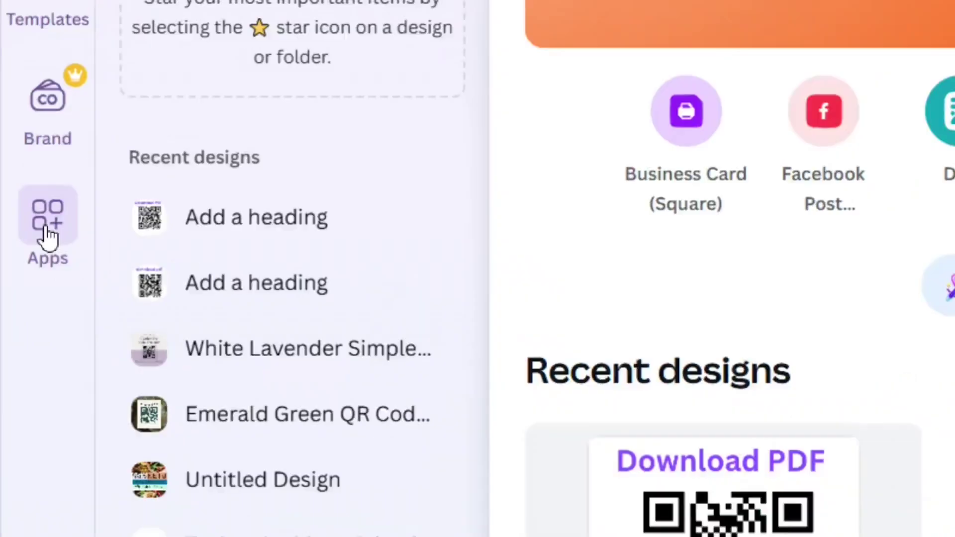
Search Canva's apps for 'qr code' and choose to use the QR code app in a new design
{"action": "left_click", "coordinate": [59, 219]}
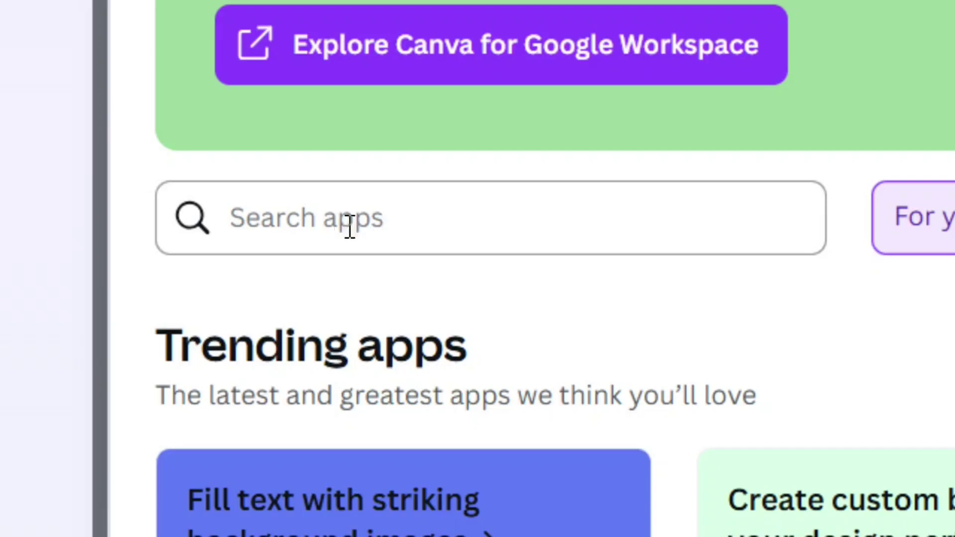
{"action": "left_click", "coordinate": [401, 225]}
{"action": "type", "text": "qr code"}
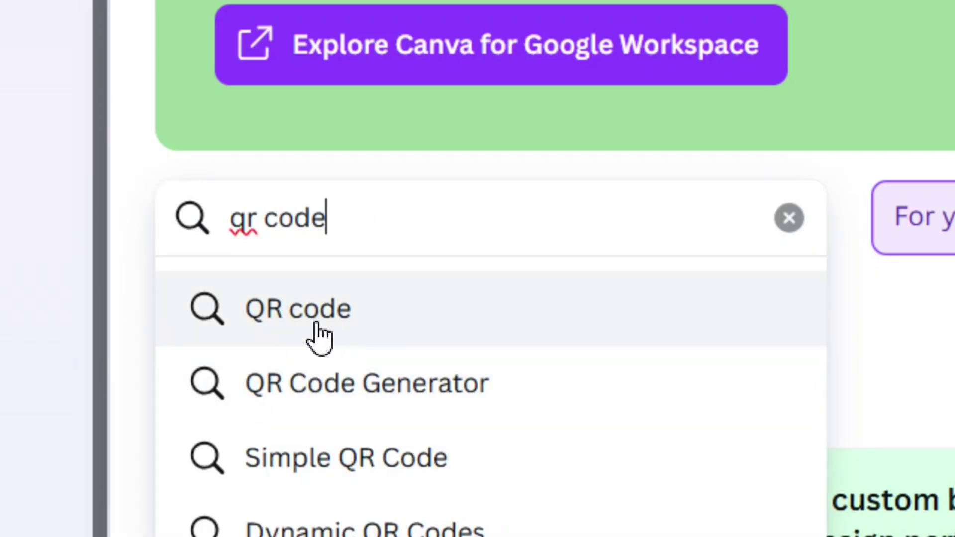
{"action": "left_click", "coordinate": [321, 328]}
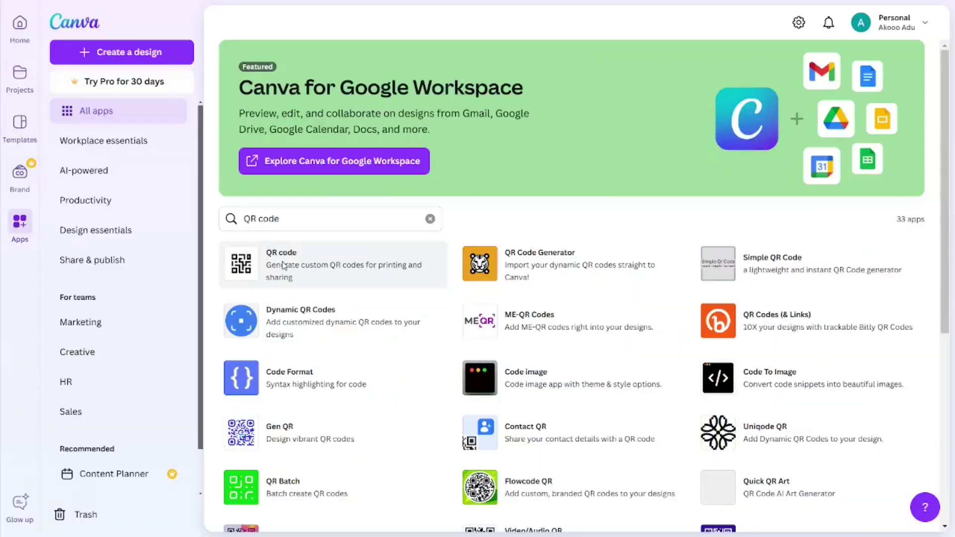
{"action": "left_click", "coordinate": [318, 254]}
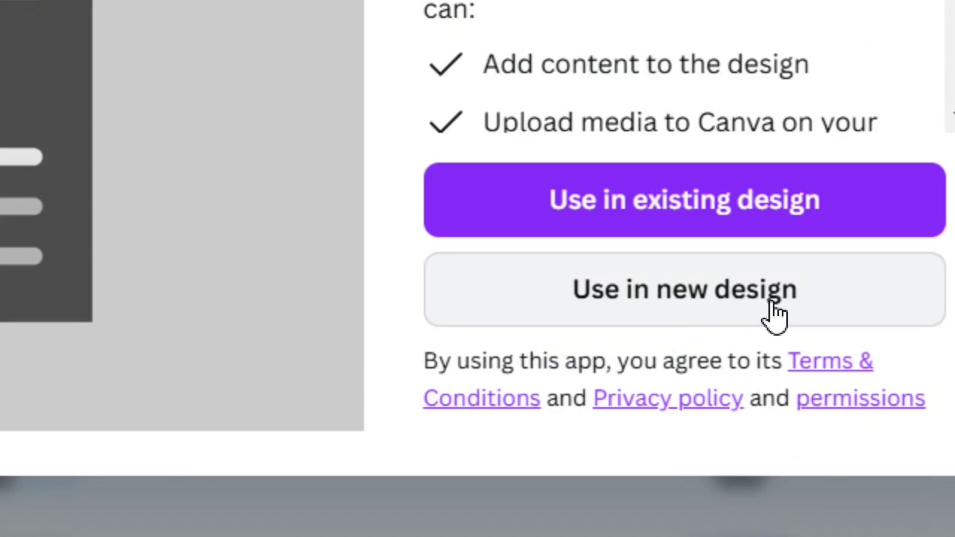
{"action": "left_click", "coordinate": [664, 310]}
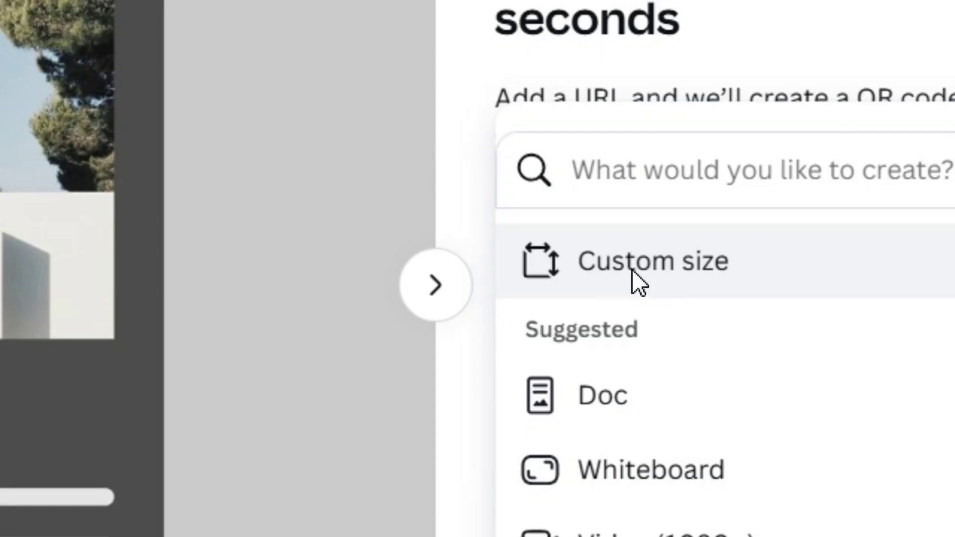
Choose Custom size and enter a width and height of 500 px
{"action": "left_click", "coordinate": [634, 282]}
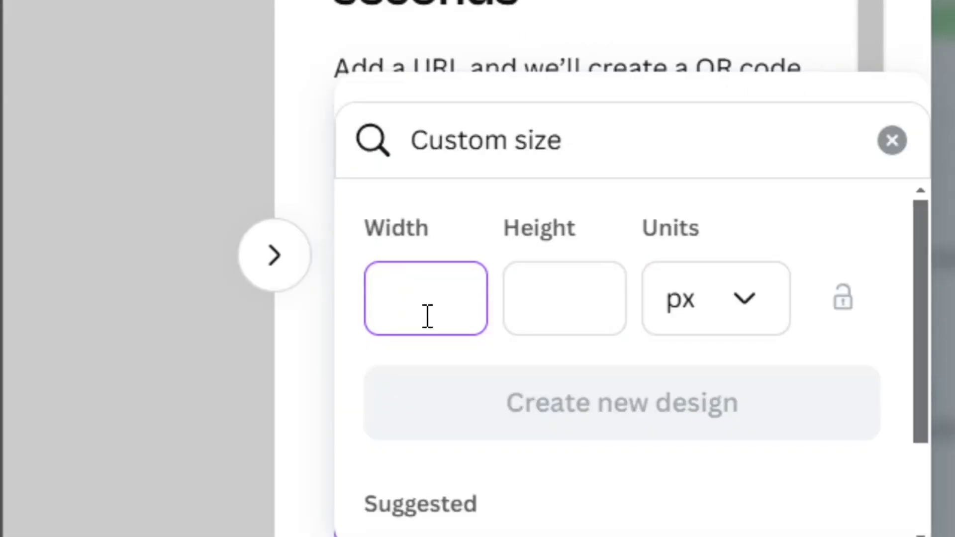
{"action": "left_click", "coordinate": [573, 301]}
{"action": "type", "text": "500"}
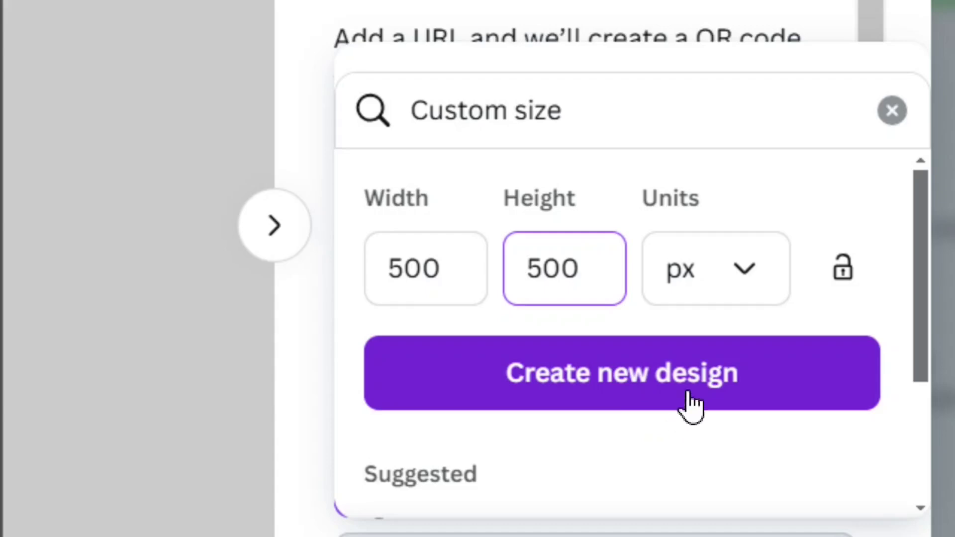
{"action": "left_click", "coordinate": [664, 404]}
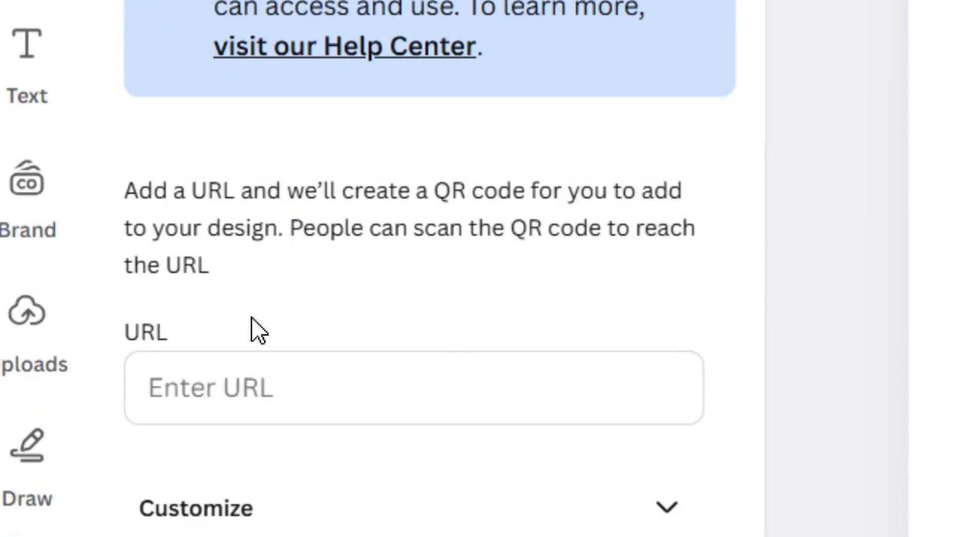
{"action": "left_click", "coordinate": [340, 230]}
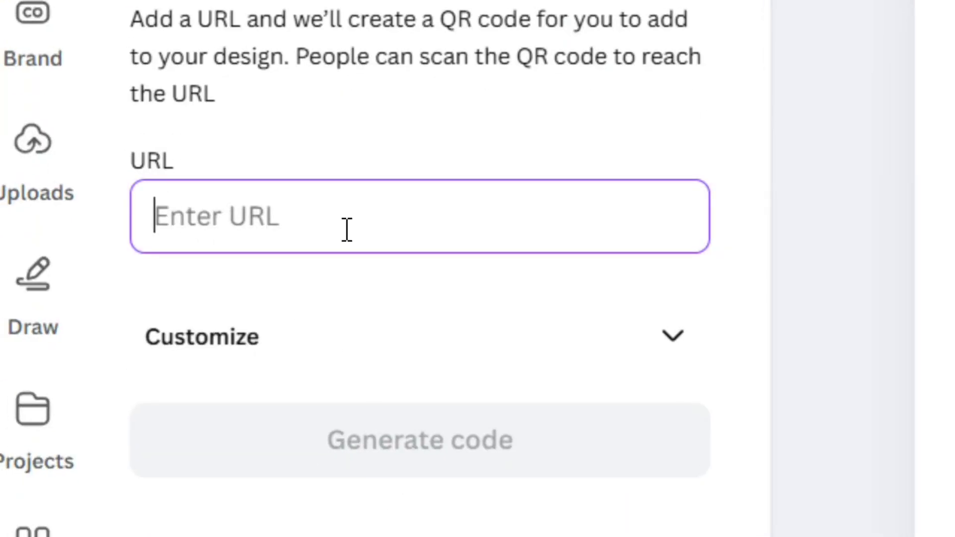
{"action": "type", "text": "https://neducateqr.tiiny.site"}
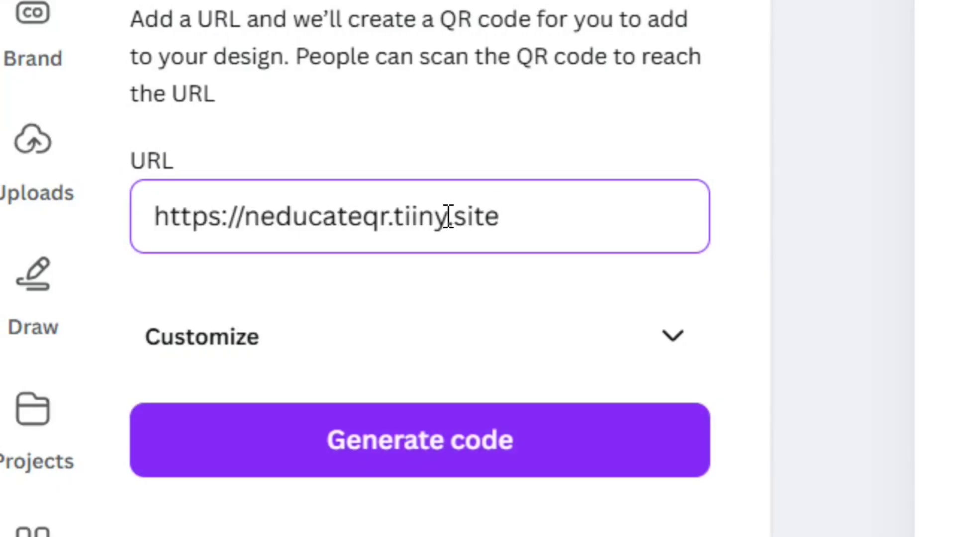
{"action": "left_click_drag", "start_coordinate": [549, 211], "coordinate": [122, 234]}
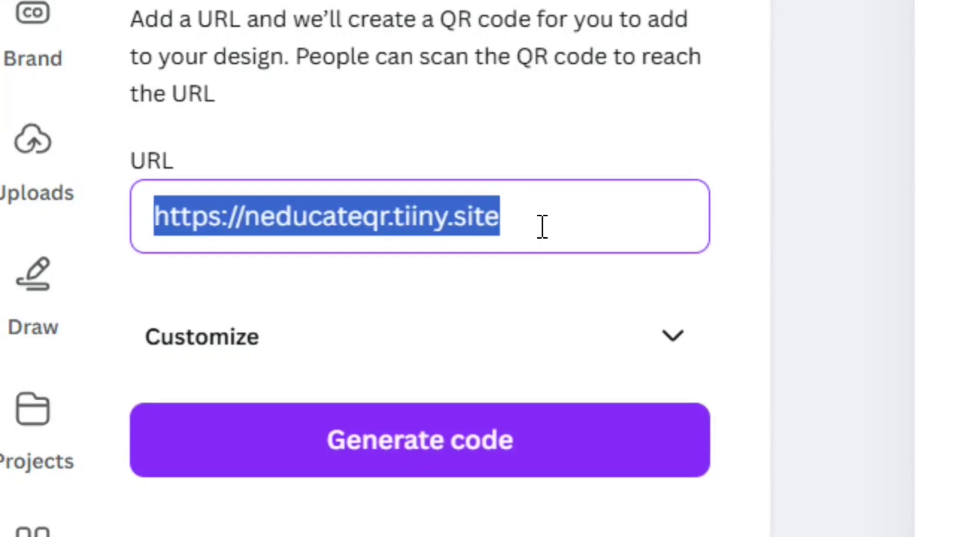
{"action": "left_click", "coordinate": [569, 221]}
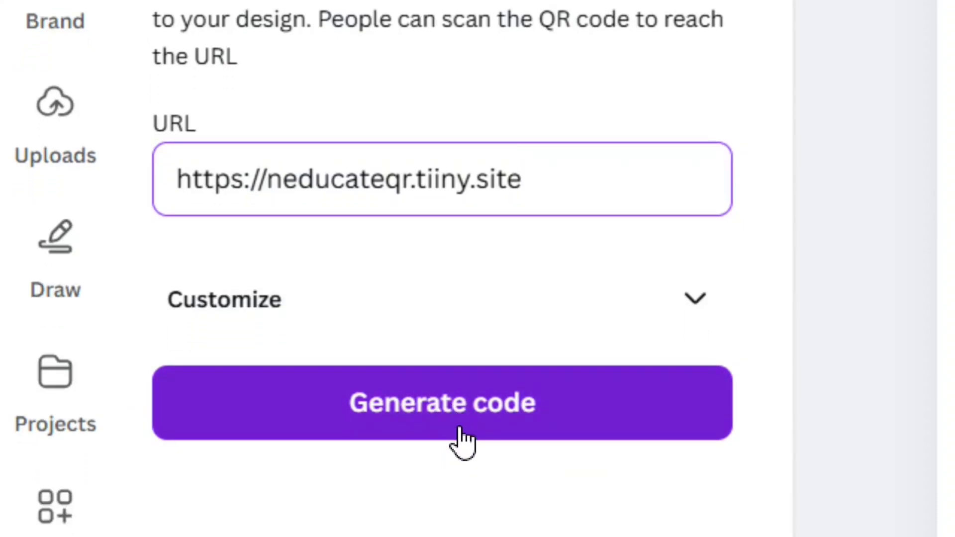
{"action": "left_click", "coordinate": [441, 427]}
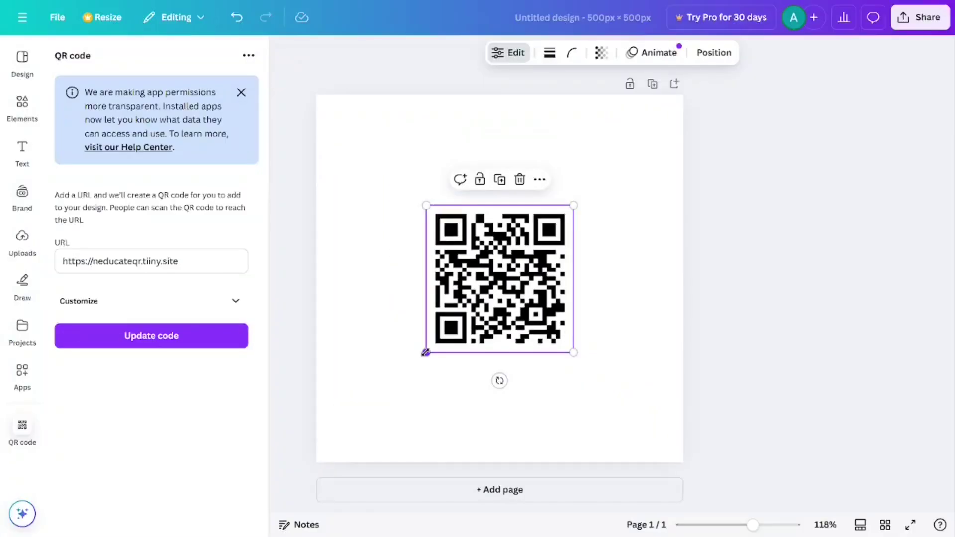
Enlarge the QR code to about 358 × 358 px and position it on the page
{"action": "left_click_drag", "start_coordinate": [425, 352], "coordinate": [352, 425]}
{"action": "left_click_drag", "start_coordinate": [571, 426], "coordinate": [600, 449]}
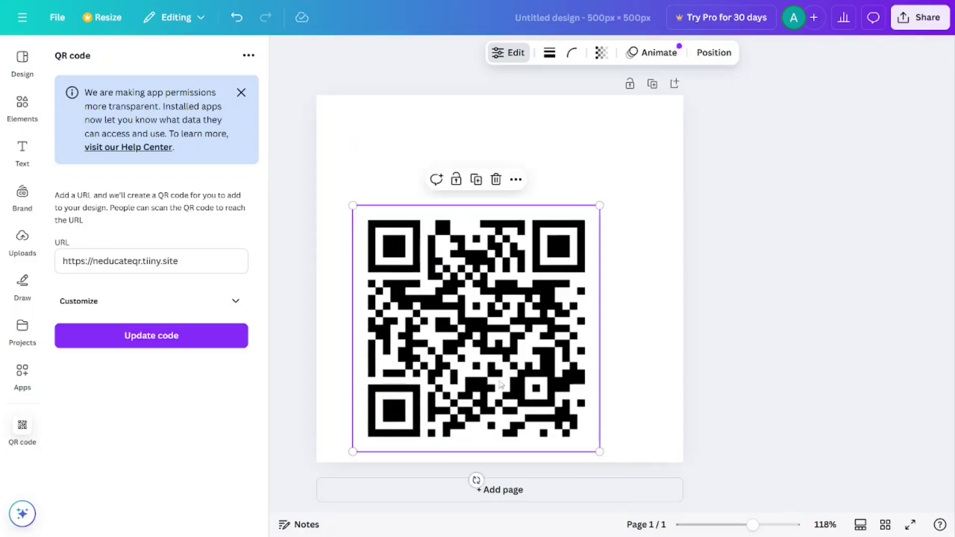
{"action": "left_click_drag", "start_coordinate": [502, 381], "coordinate": [517, 370]}
{"action": "left_click_drag", "start_coordinate": [369, 196], "coordinate": [351, 162]}
Add a heading text box at the top of the page and replace its text with 'My QR Code'
{"action": "left_click", "coordinate": [334, 151]}
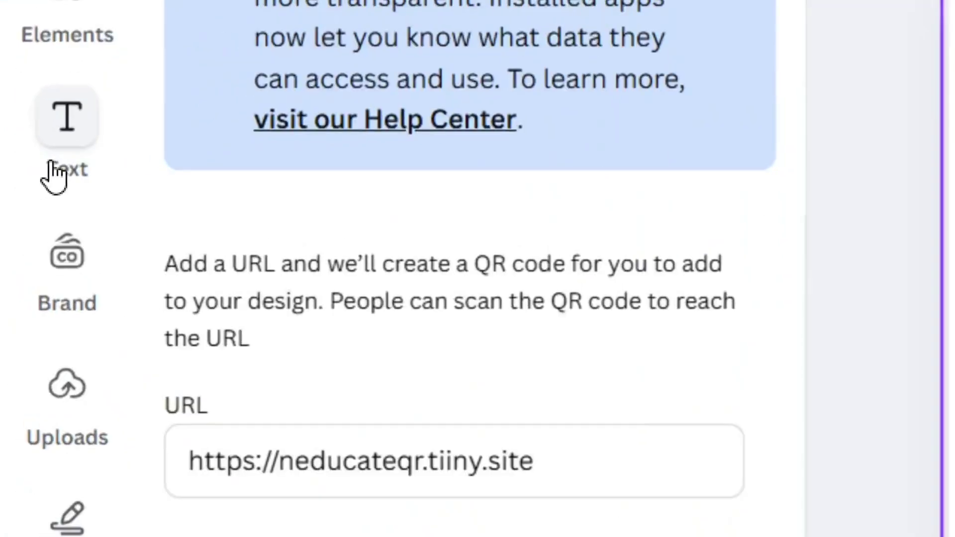
{"action": "left_click", "coordinate": [65, 144]}
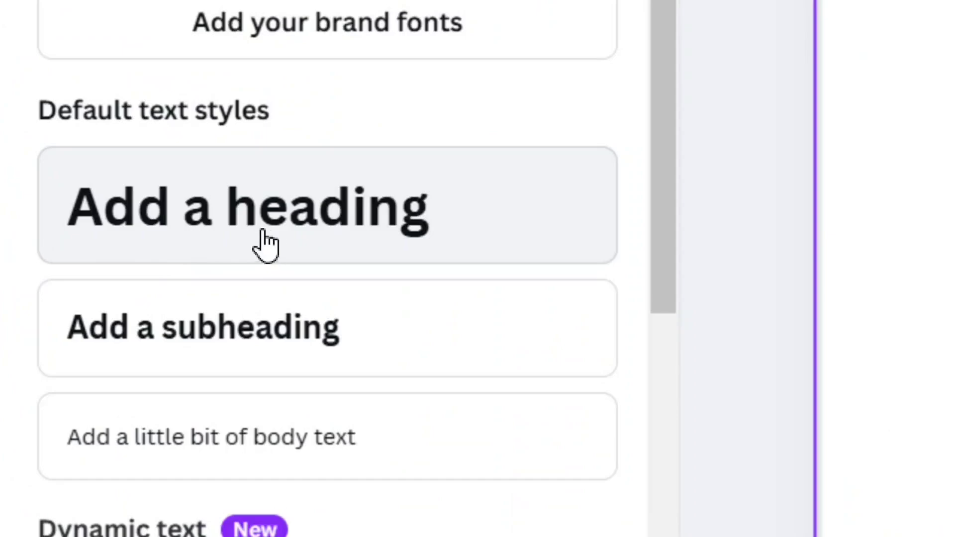
{"action": "left_click", "coordinate": [255, 234]}
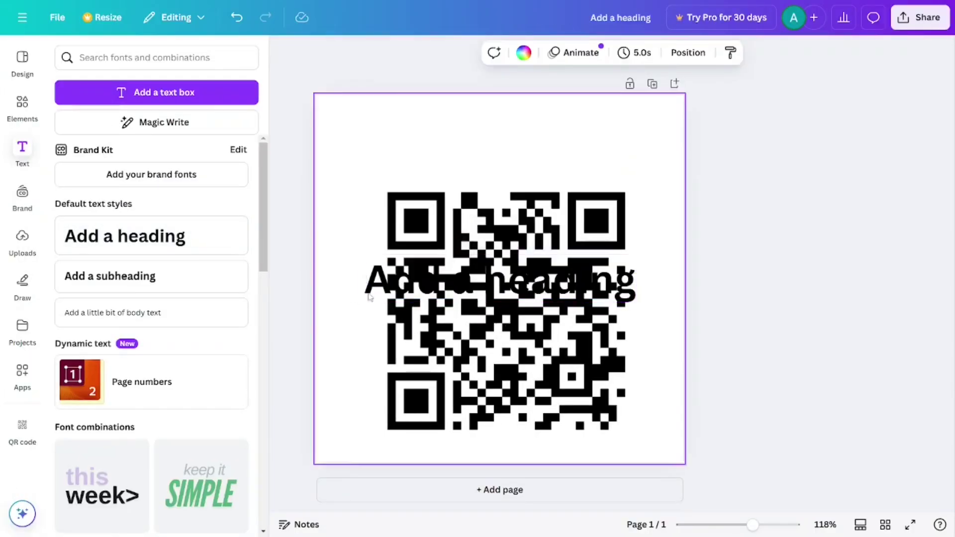
{"action": "left_click_drag", "start_coordinate": [379, 288], "coordinate": [373, 148]}
{"action": "double_click", "coordinate": [487, 149]}
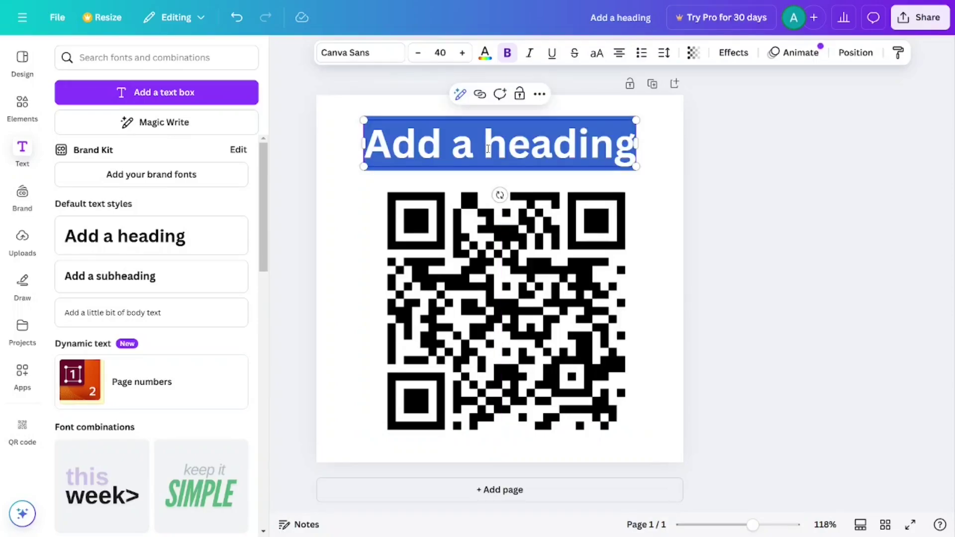
{"action": "type", "text": "My QR Code"}
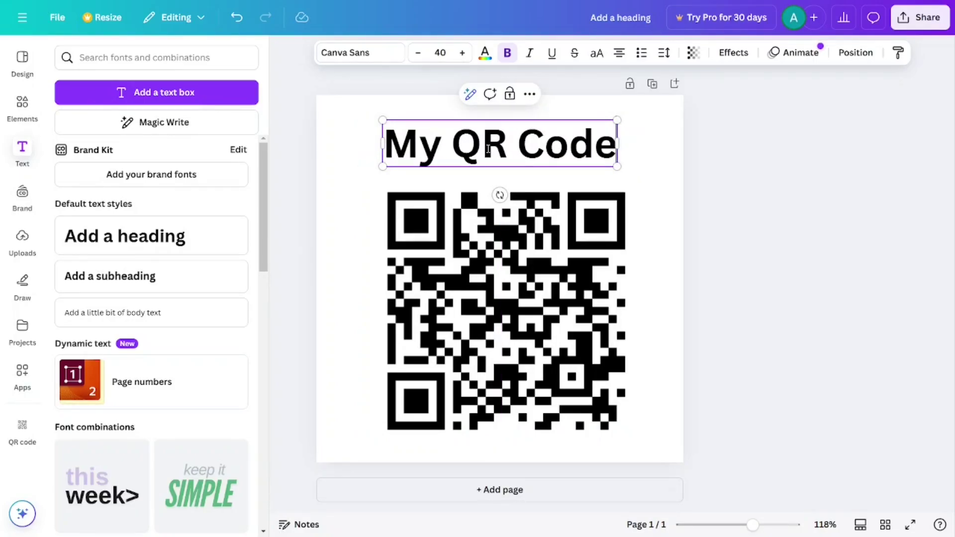
Colour the 'My QR Code' heading text with the Yellow #ffde59 swatch
{"action": "double_click", "coordinate": [499, 153]}
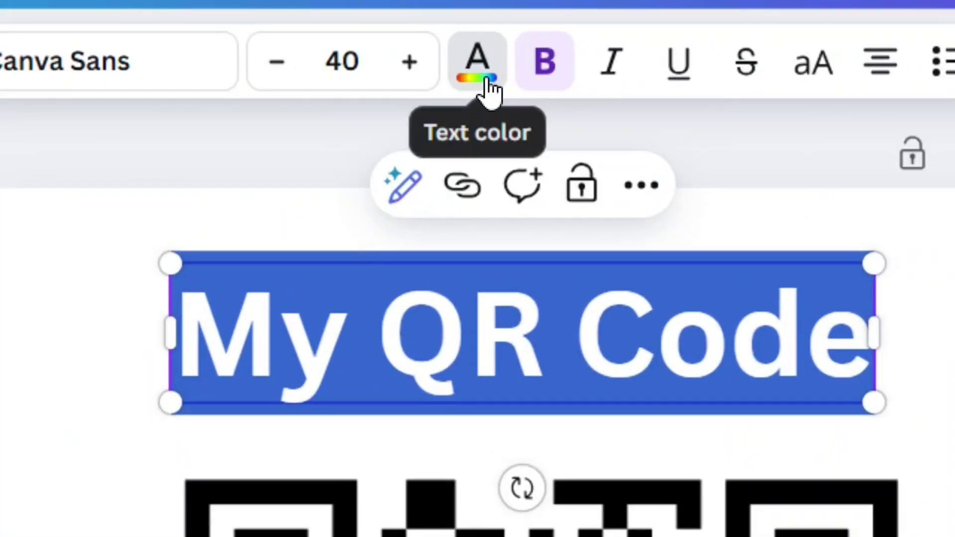
{"action": "left_click", "coordinate": [486, 81]}
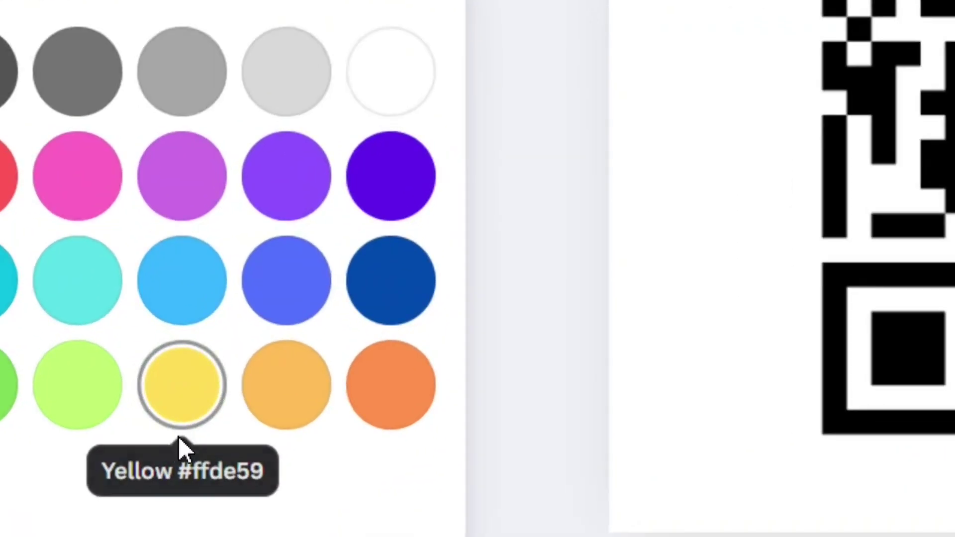
{"action": "left_click", "coordinate": [176, 421]}
{"action": "left_click", "coordinate": [189, 415]}
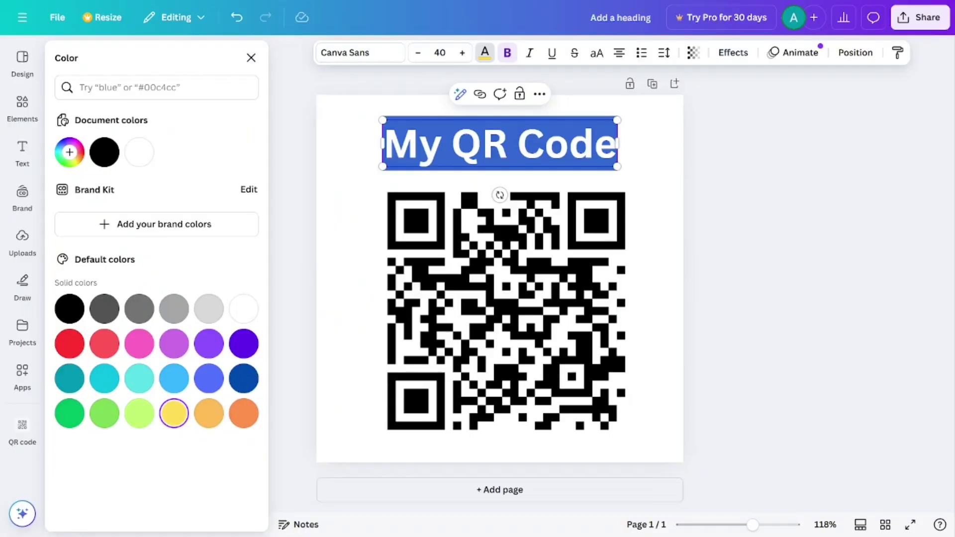
{"action": "left_click", "coordinate": [348, 266]}
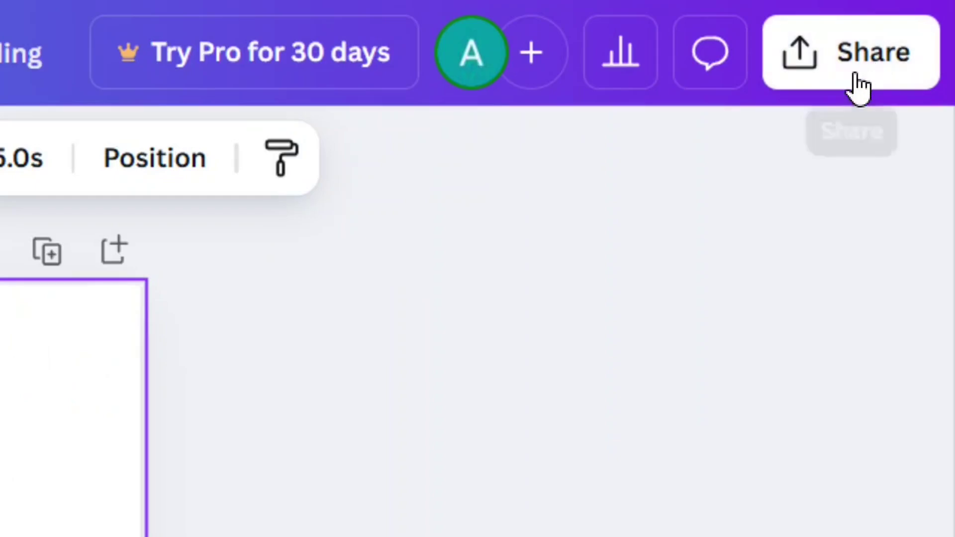
Download the design as a PNG and confirm 'Add a heading.png' (15.1 KB) has finished
{"action": "left_click", "coordinate": [875, 55]}
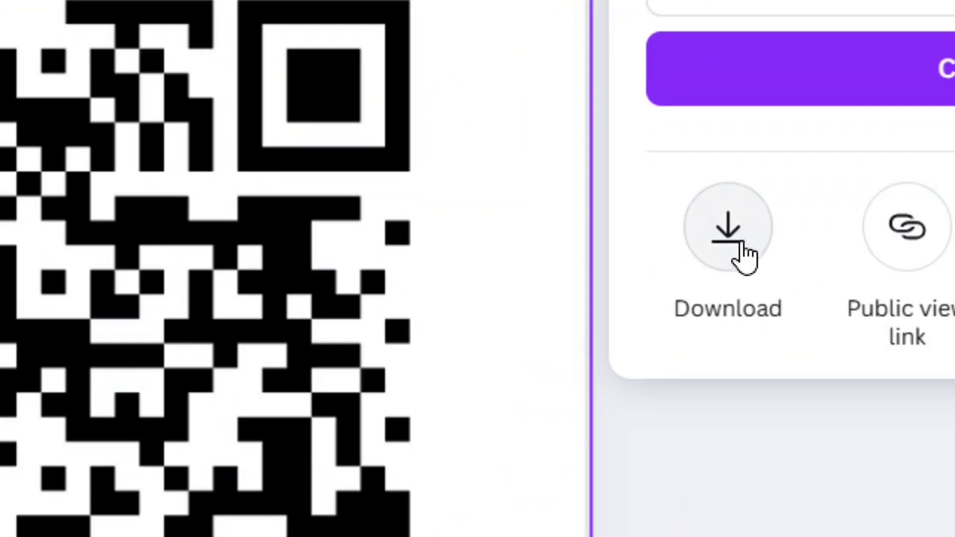
{"action": "left_click", "coordinate": [732, 251]}
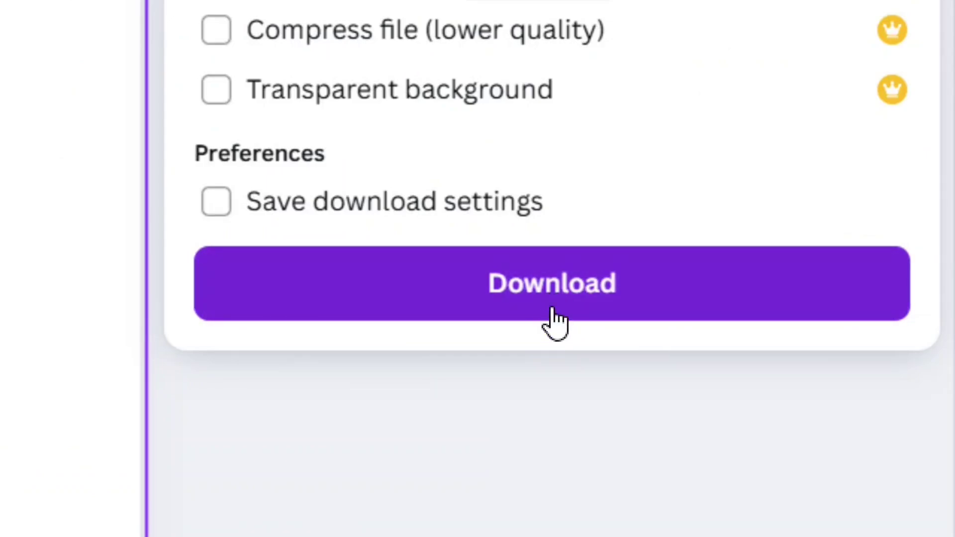
{"action": "left_click", "coordinate": [554, 309]}
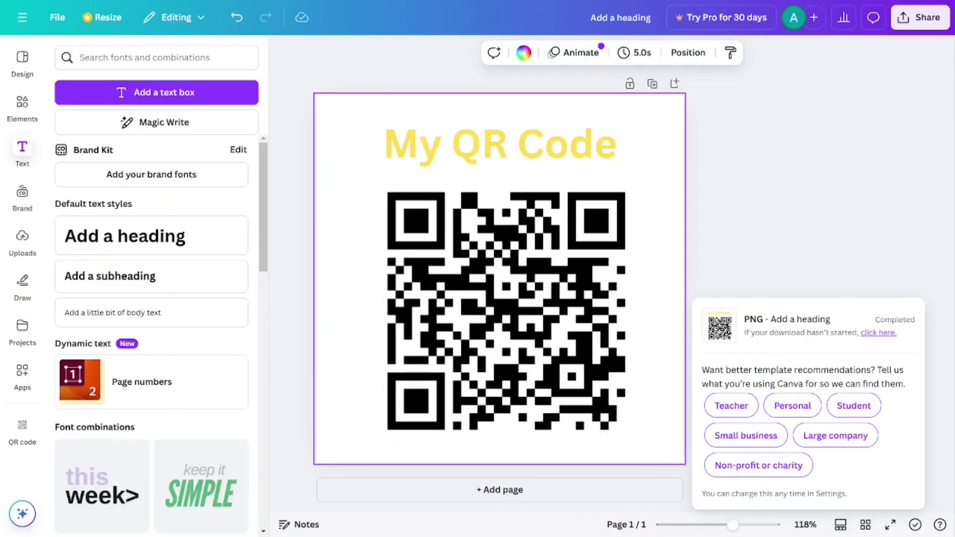
{"action": "left_click", "coordinate": [850, 57]}
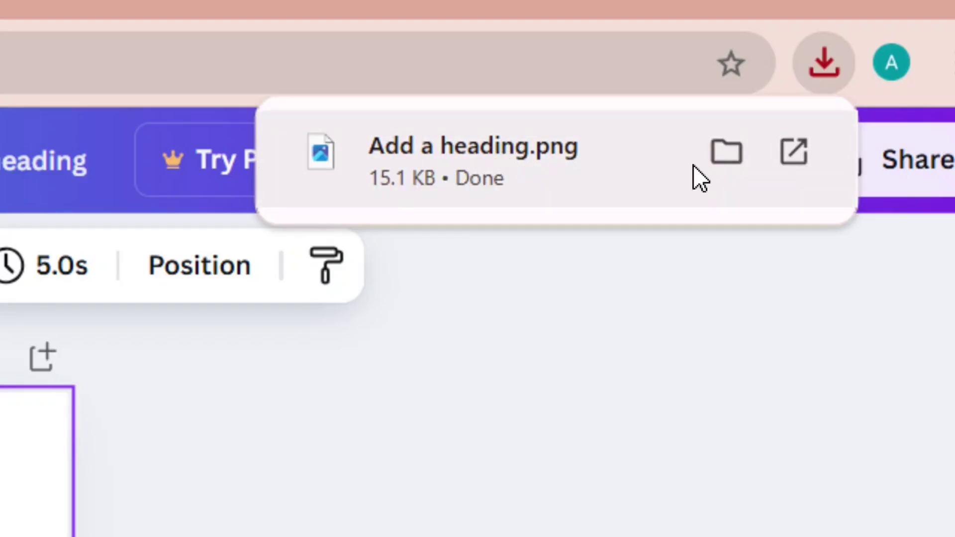
Show 'Add a heading.png' in the Downloads folder and open it to view the design
{"action": "left_click", "coordinate": [727, 152]}
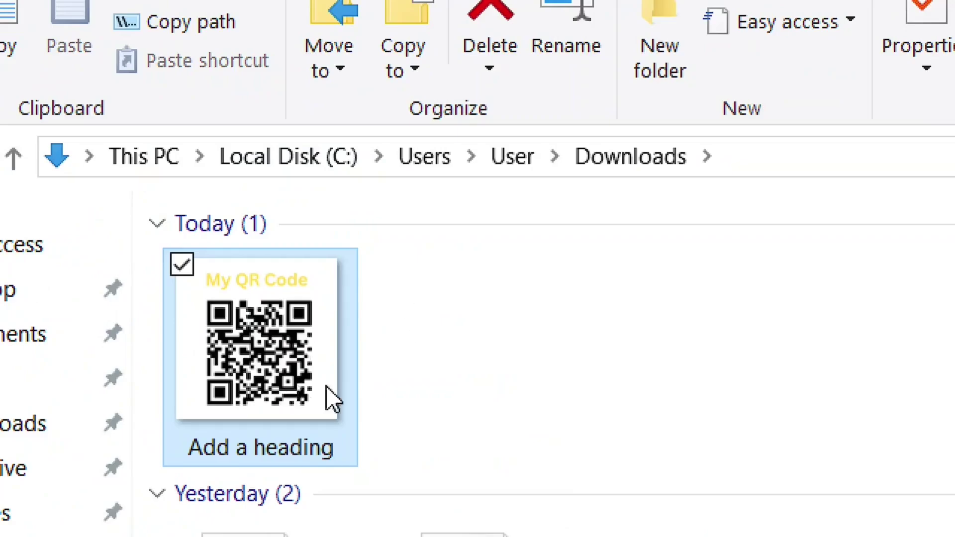
{"action": "right_click", "coordinate": [294, 336]}
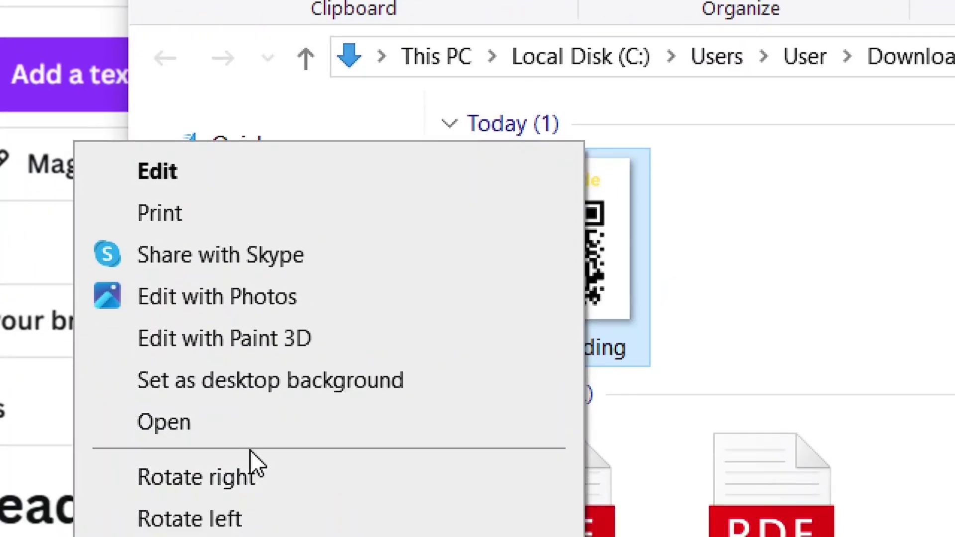
{"action": "left_click", "coordinate": [235, 494]}
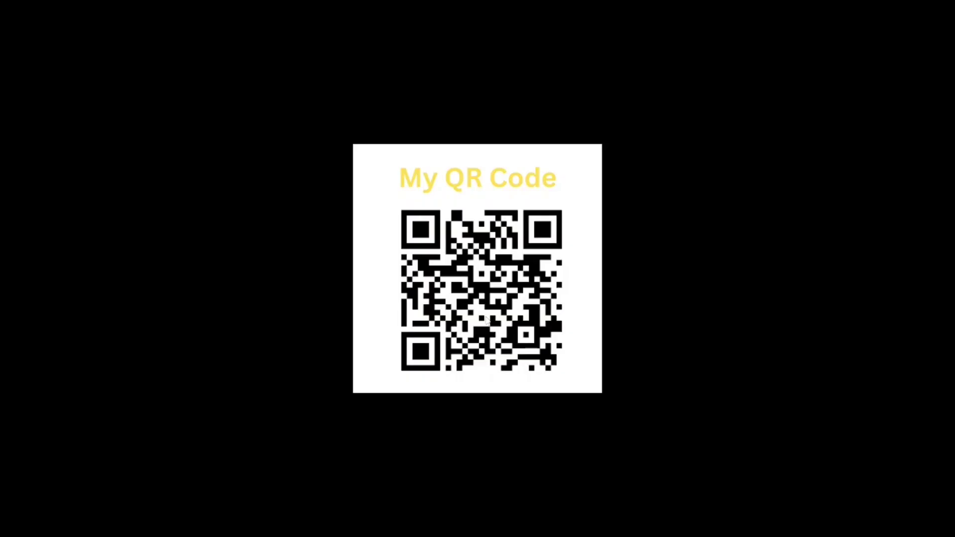